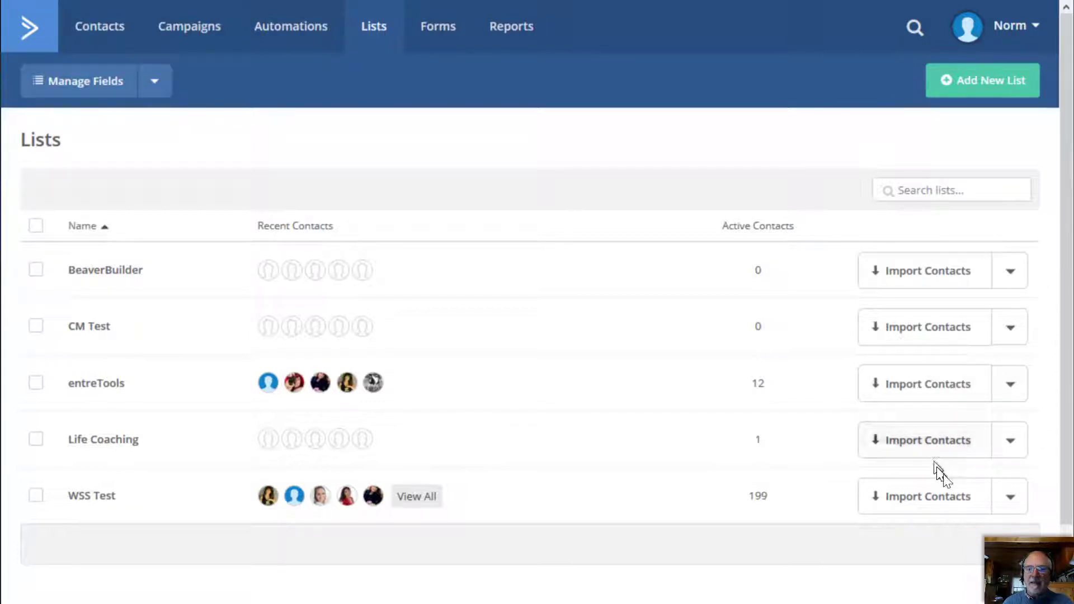
# - Show the segments belonging to the WSS Test list from its actions menu
pyautogui.click(1018, 497)
pyautogui.scroll(-3, 1017, 487)
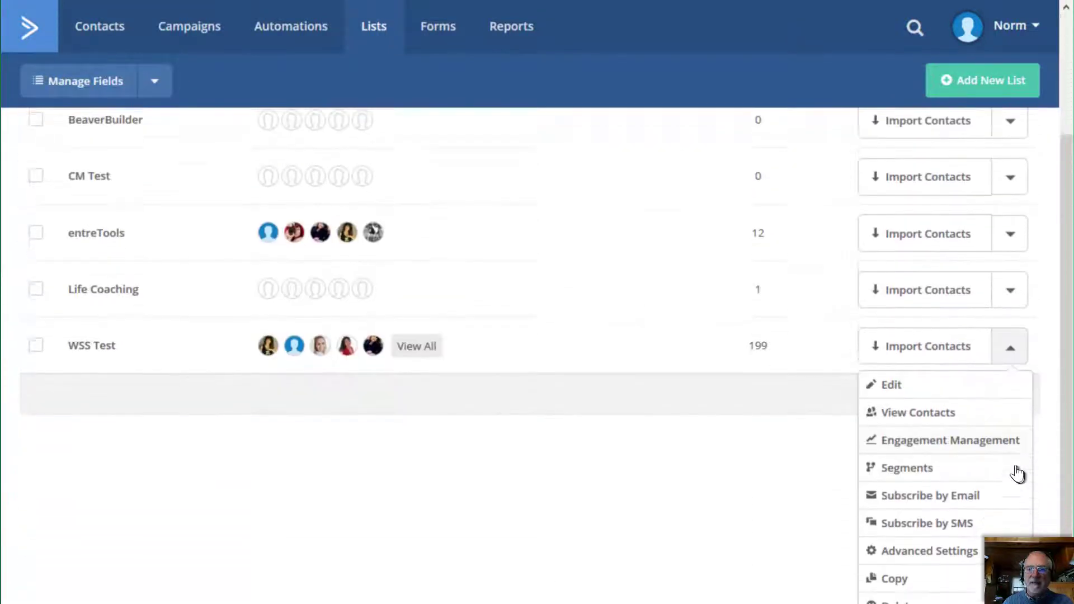
pyautogui.scroll(-1, 1018, 473)
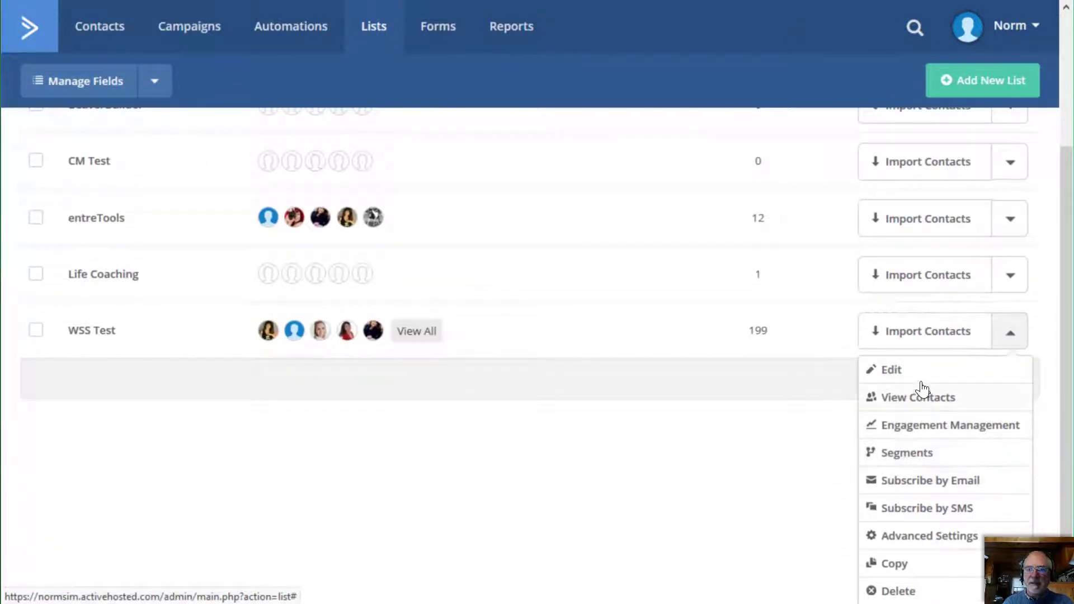
pyautogui.click(914, 454)
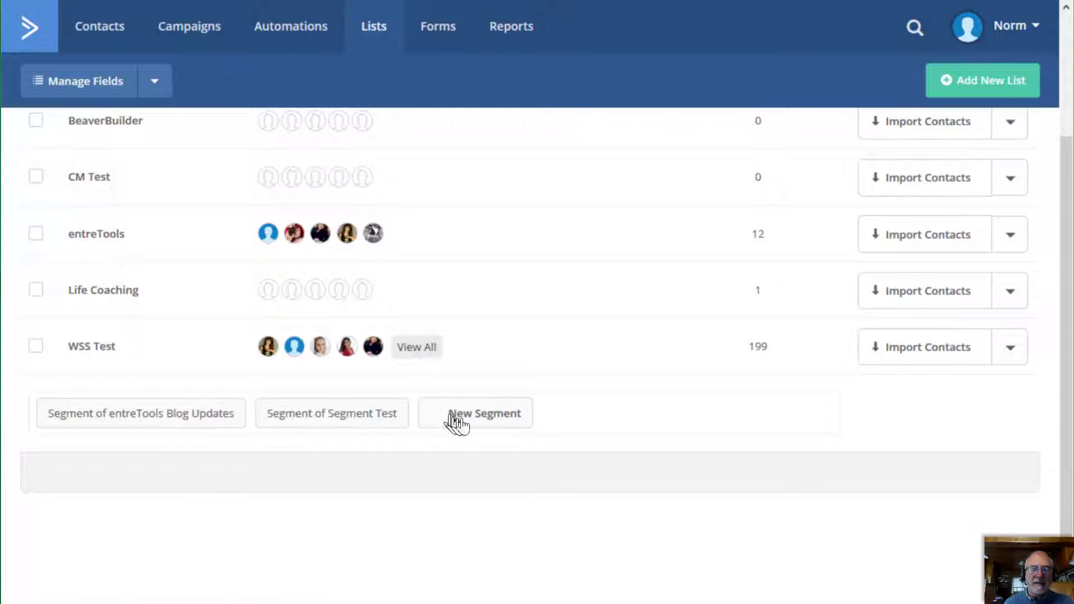
# - Create a new segment named 'Contacts with name AN' on the WSS Test list
pyautogui.click(477, 418)
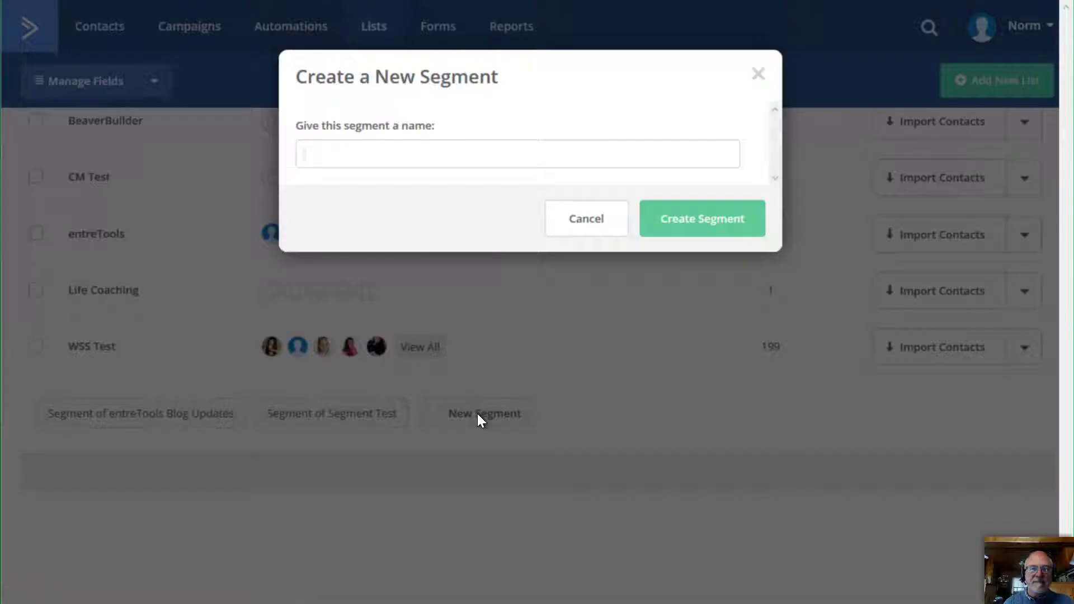
pyautogui.click(368, 158)
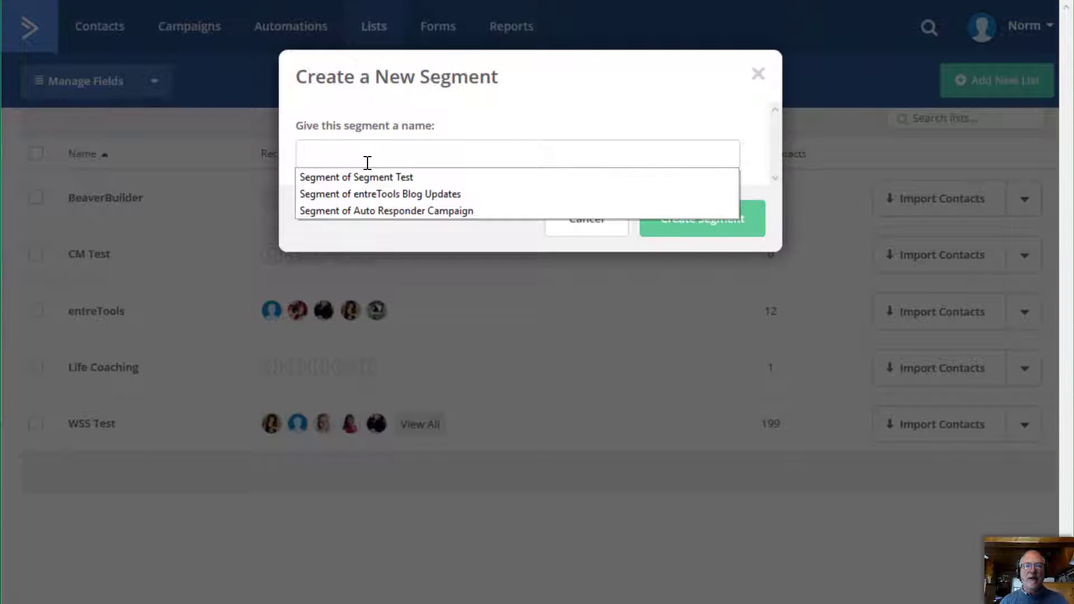
pyautogui.write('Con')
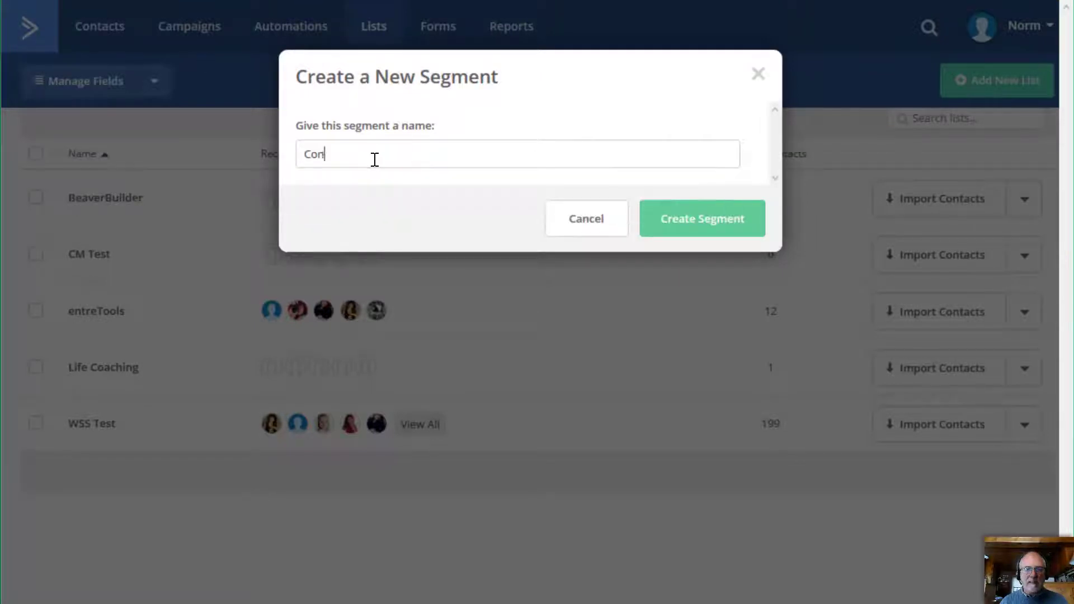
pyautogui.write('tacts with')
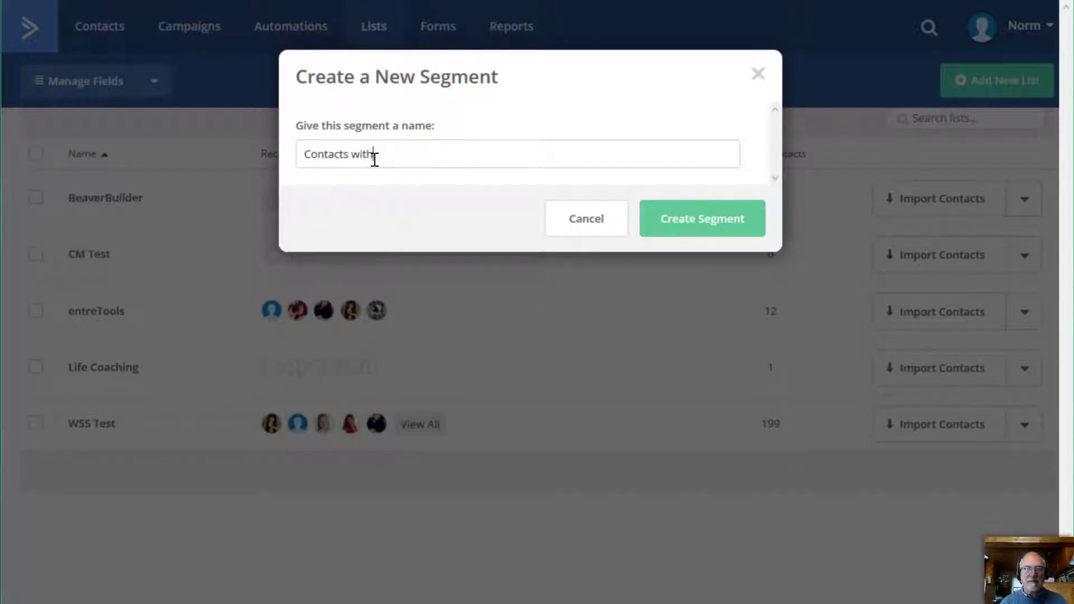
pyautogui.write(' name AN')
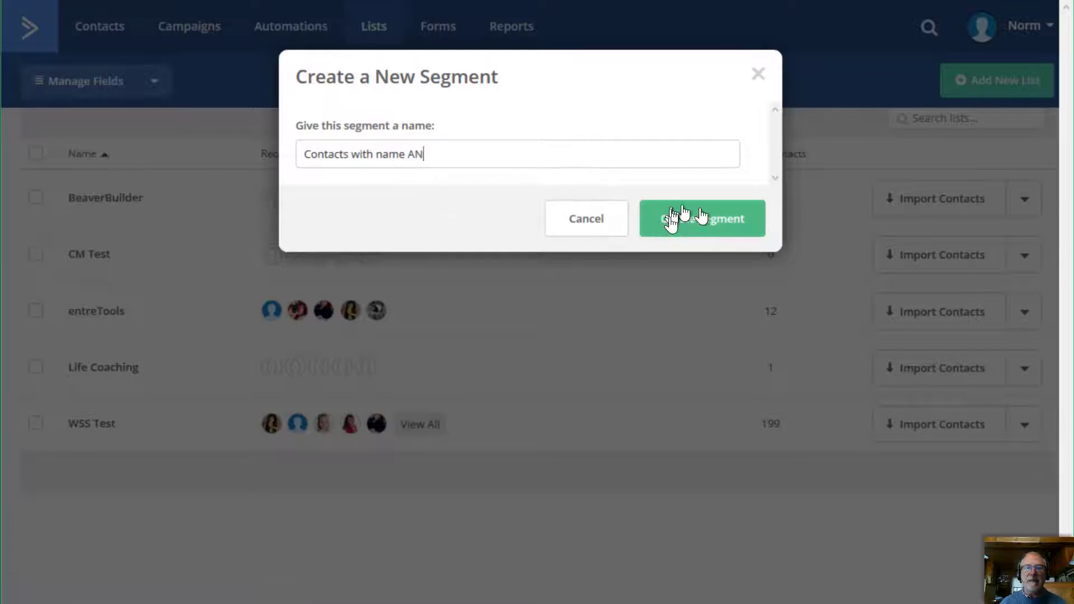
pyautogui.click(737, 229)
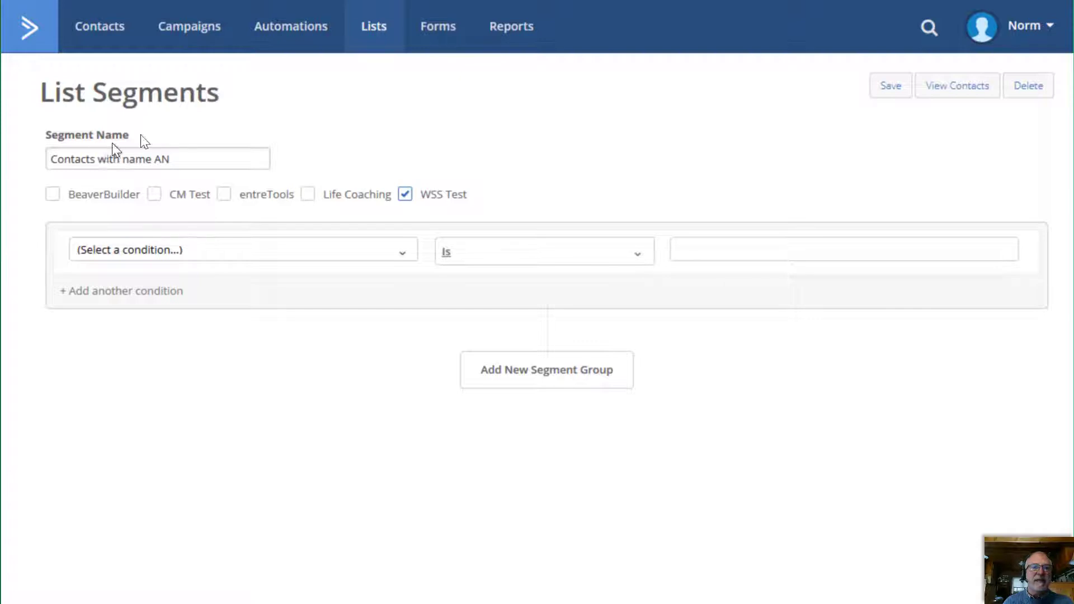
# - Set the first condition to Tag exists 'Names with "AN"' and add a second condition row
pyautogui.click(173, 159)
pyautogui.moveTo(173, 159); pyautogui.dragTo(9, 147)
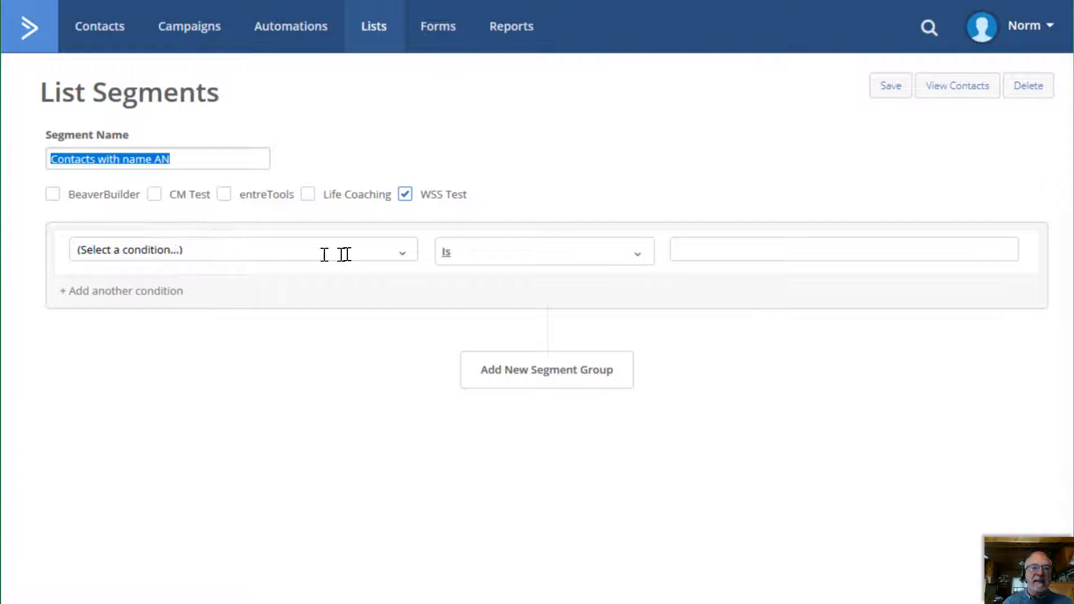
pyautogui.click(402, 255)
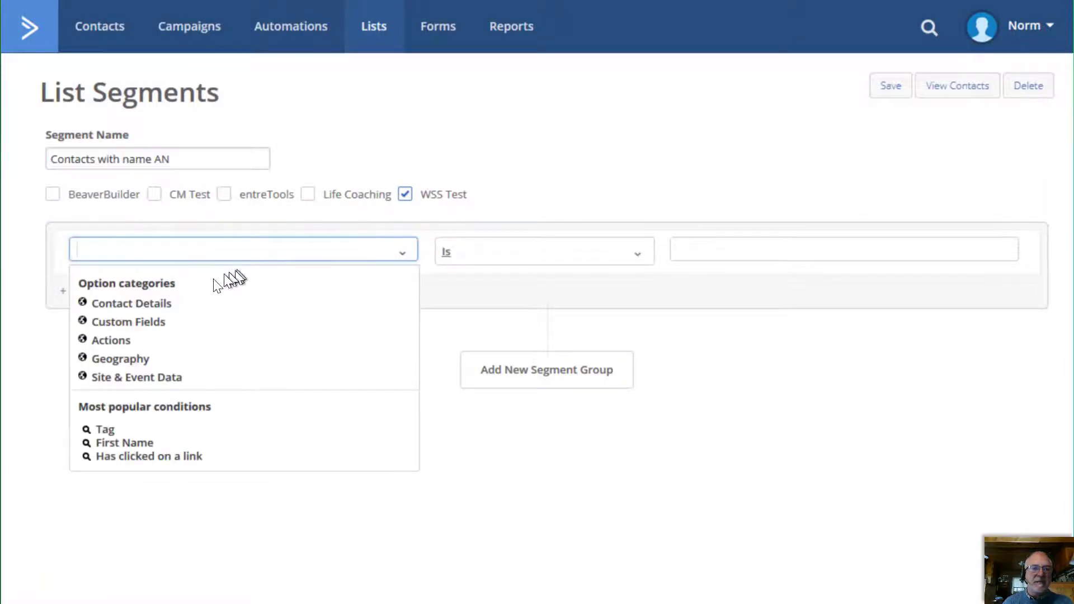
pyautogui.click(134, 305)
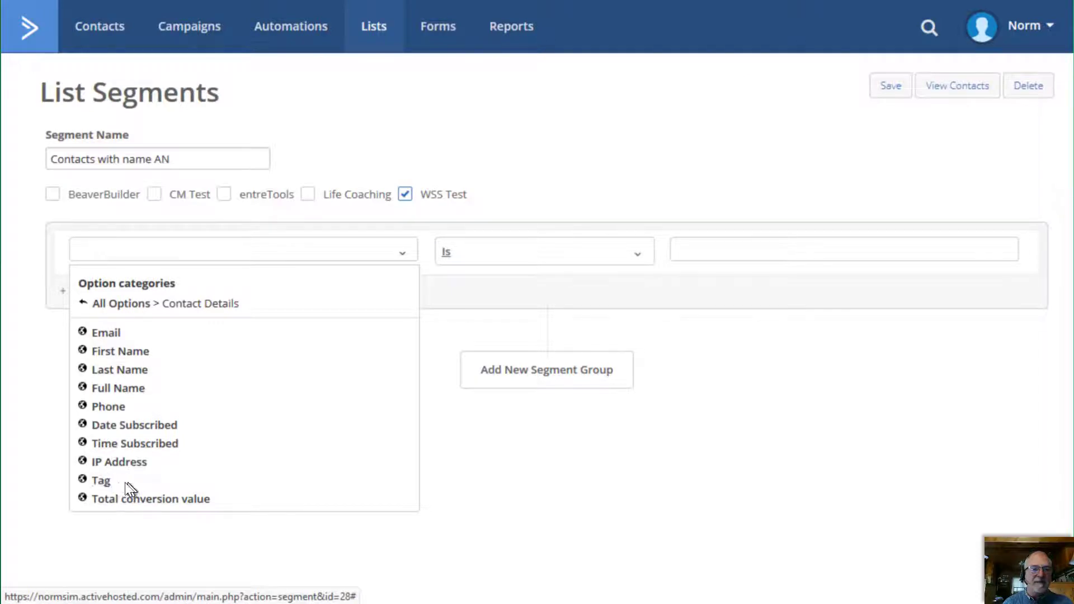
pyautogui.click(101, 480)
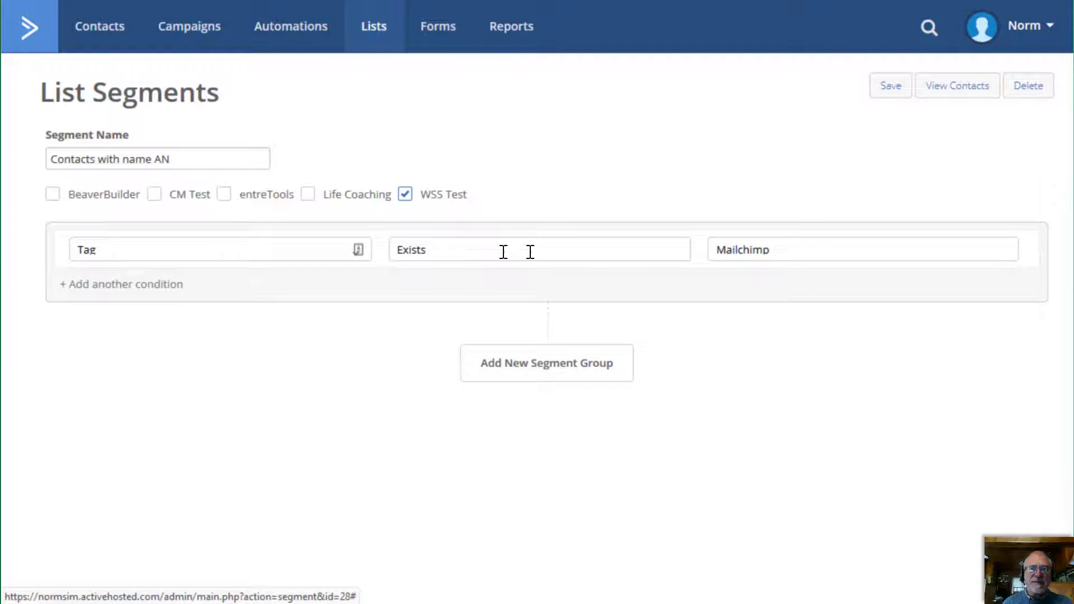
pyautogui.click(786, 249)
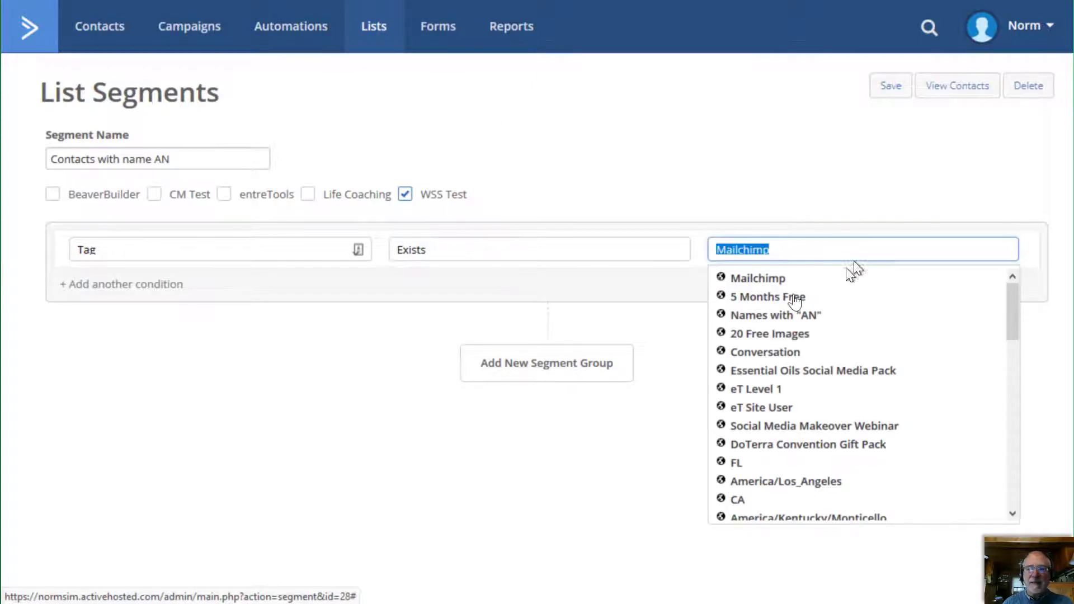
pyautogui.click(760, 318)
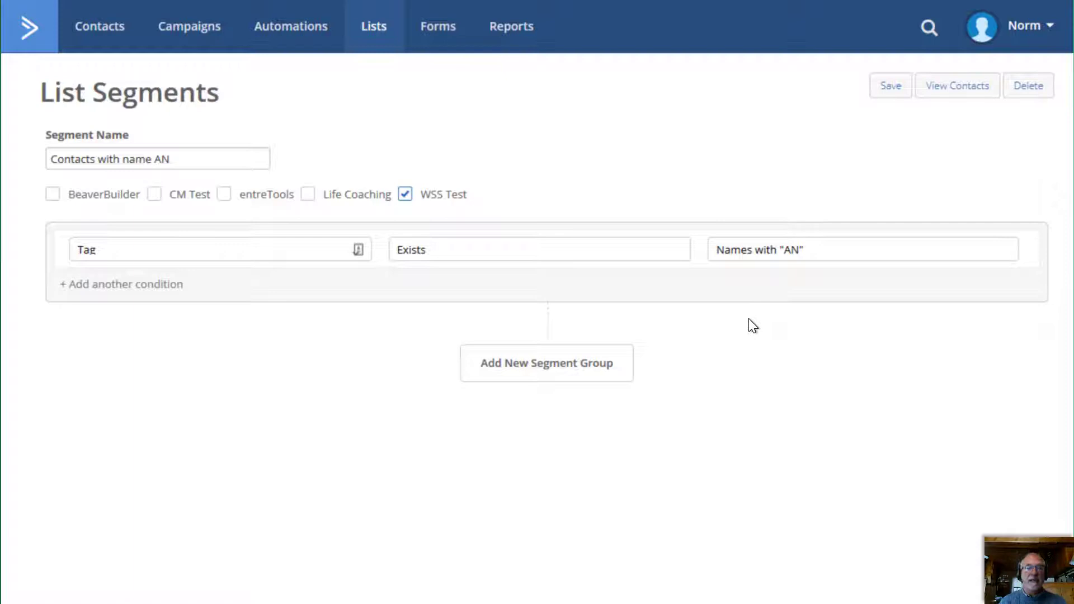
pyautogui.click(70, 286)
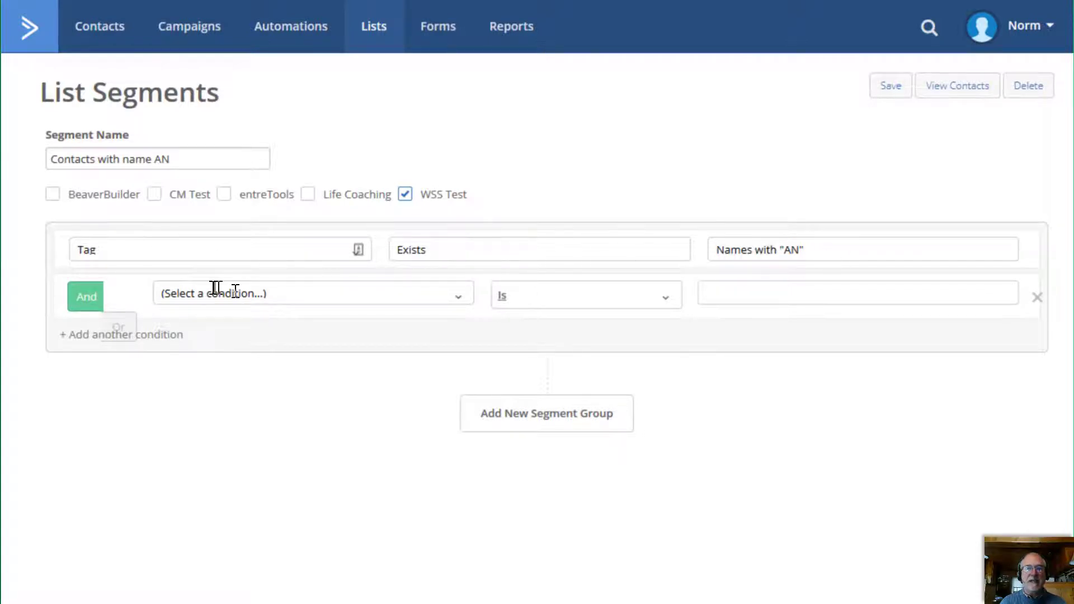
# - Set the second condition to Last Name 'Is not' as a trial
pyautogui.click(264, 296)
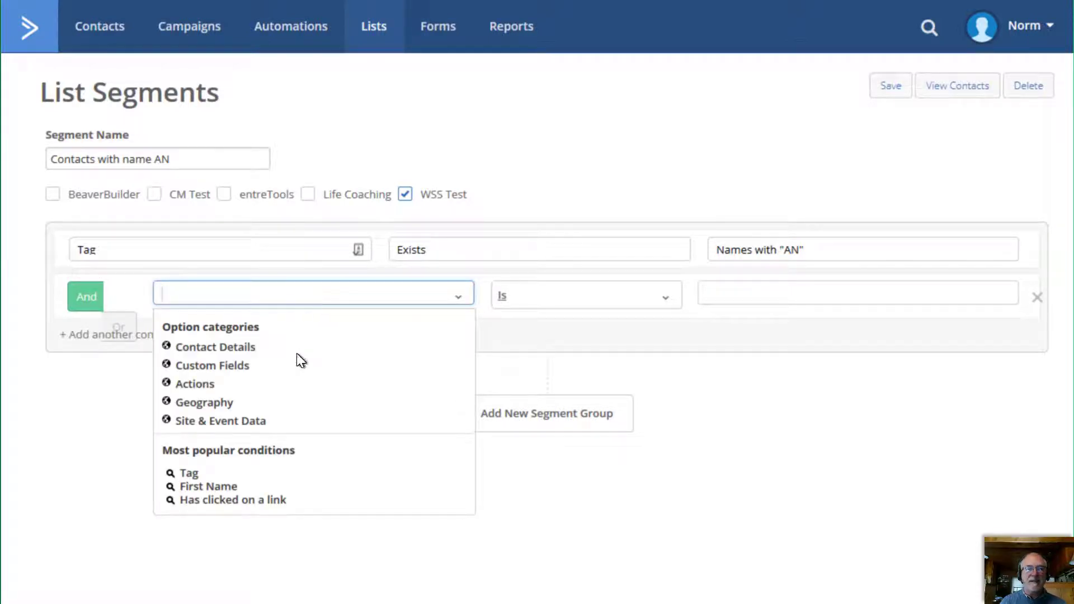
pyautogui.click(227, 346)
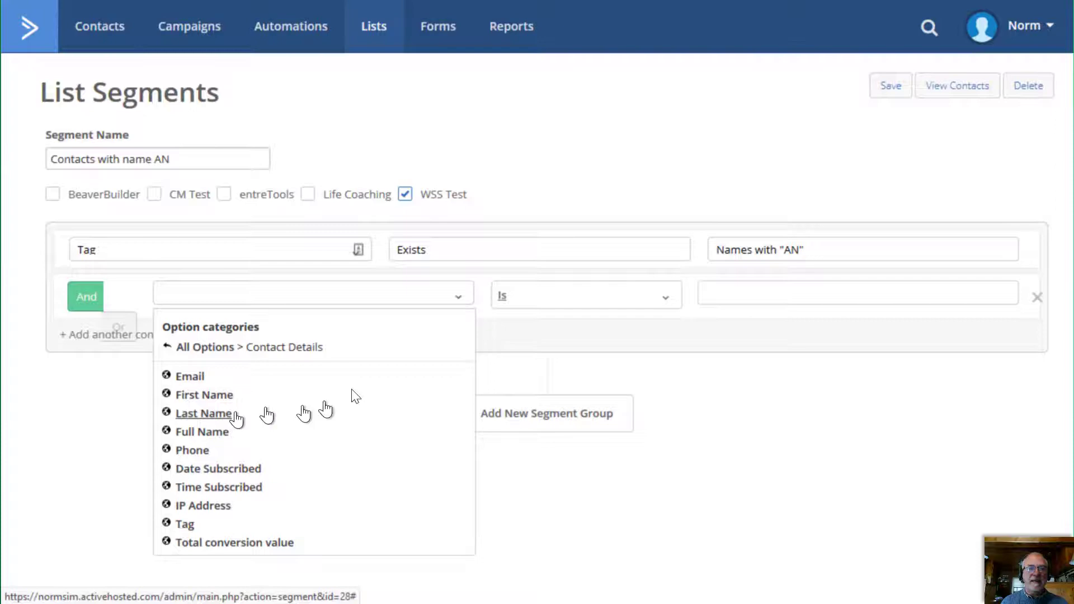
pyautogui.click(225, 413)
pyautogui.click(512, 296)
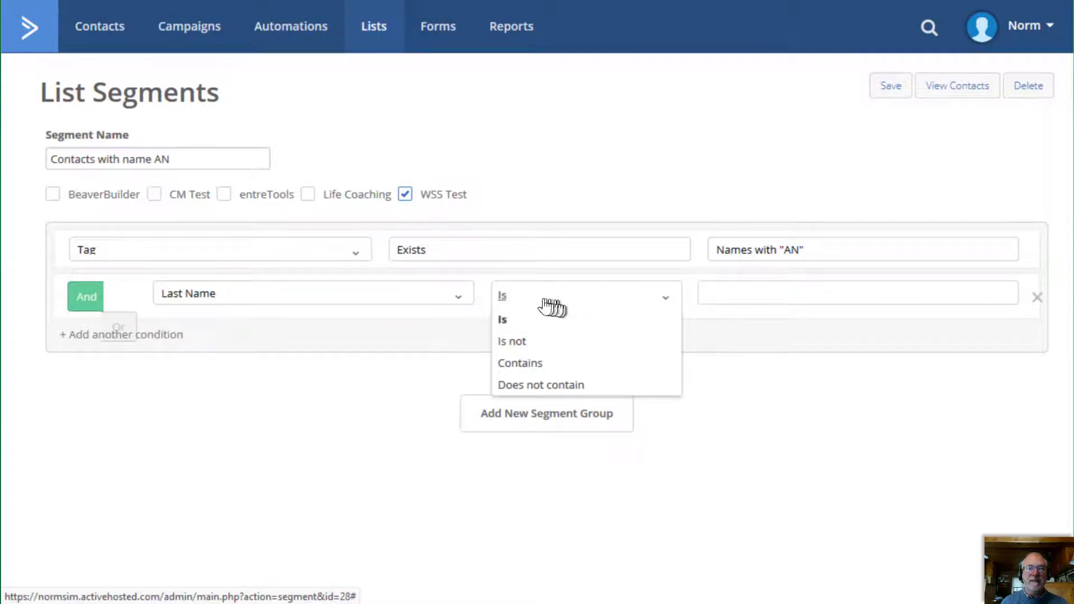
pyautogui.click(515, 341)
pyautogui.click(789, 296)
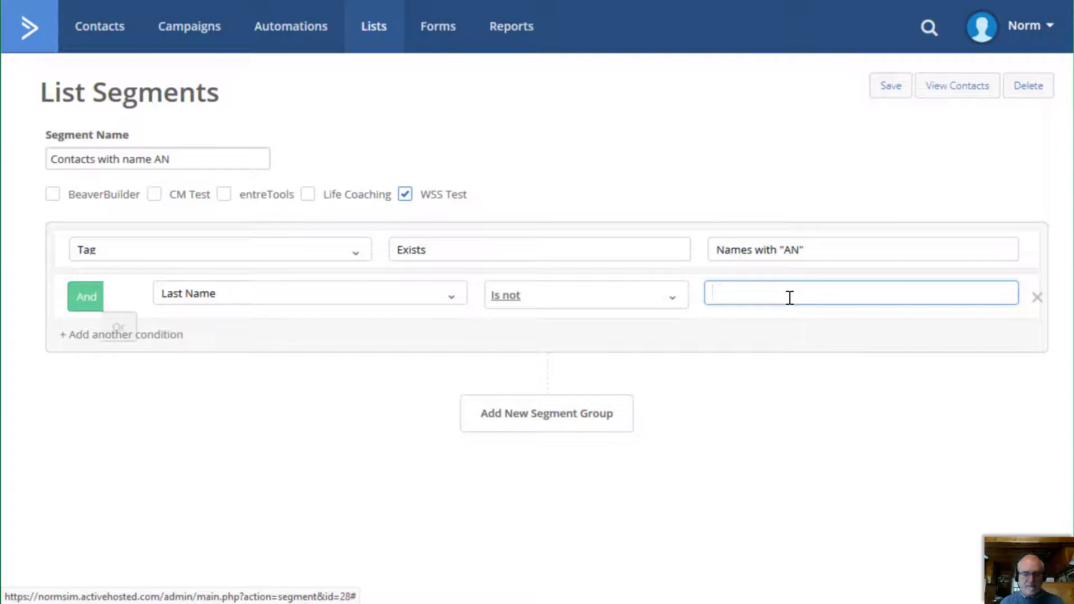
pyautogui.write('Sash')
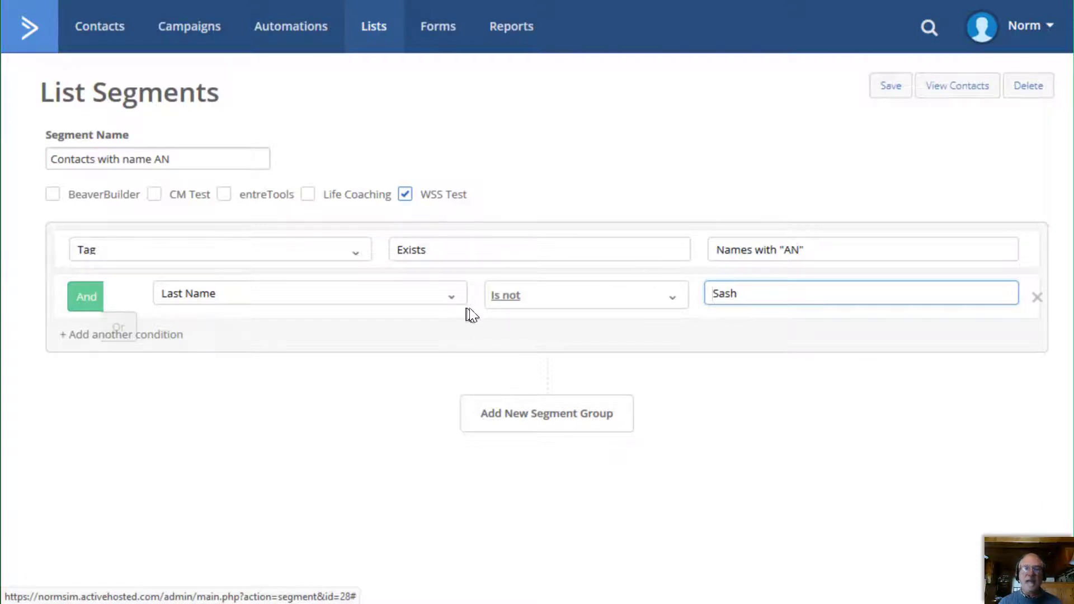
# - Delete the trial Last Name condition, keeping only the Tag condition
pyautogui.click(1037, 298)
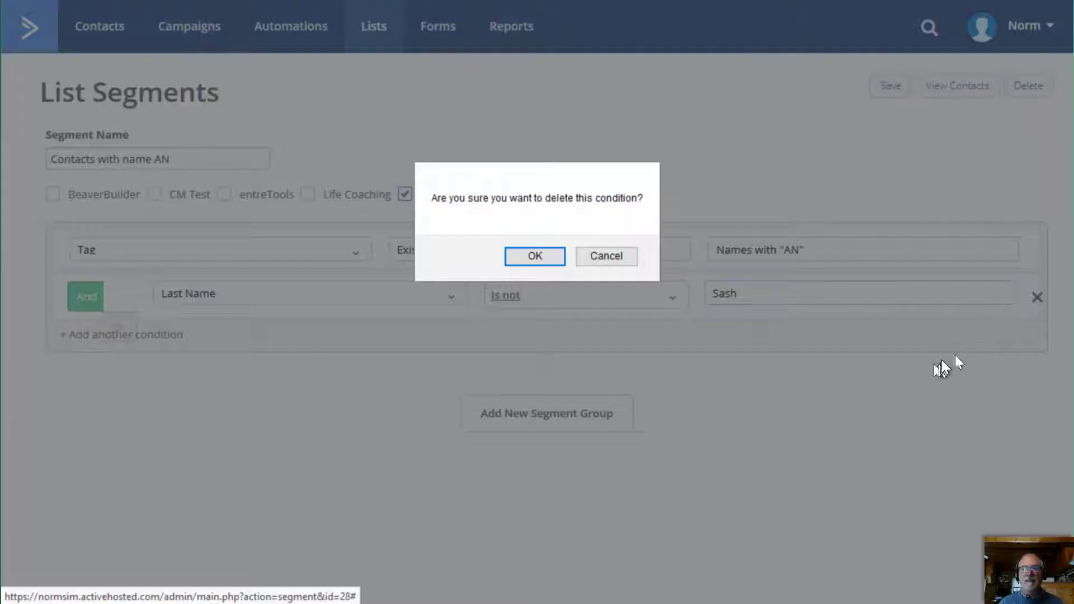
pyautogui.click(535, 255)
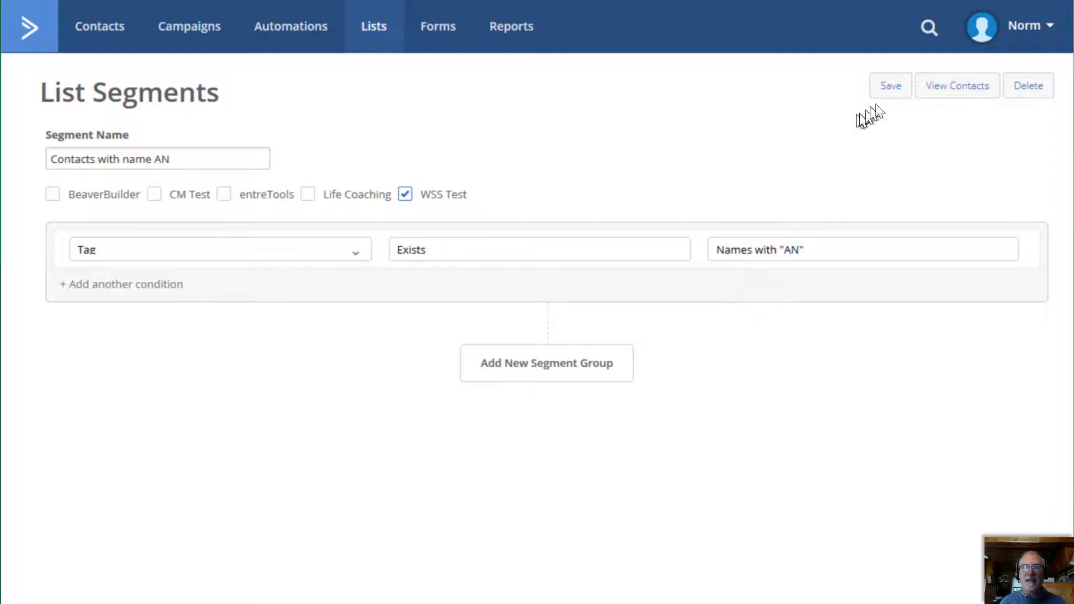
# - Save the segment and go to the Campaigns overview
pyautogui.click(886, 91)
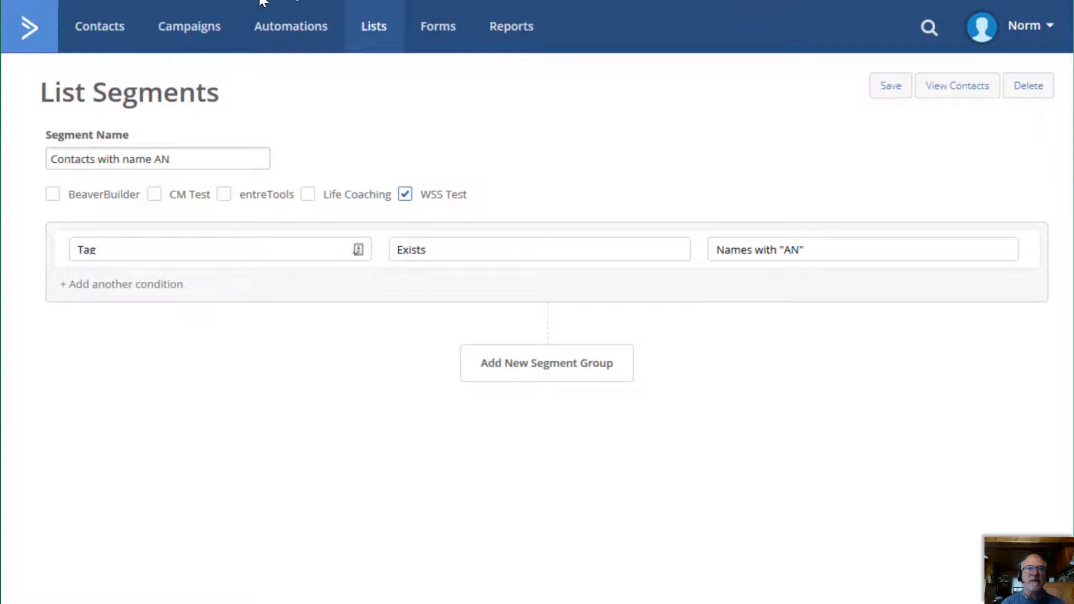
pyautogui.click(185, 36)
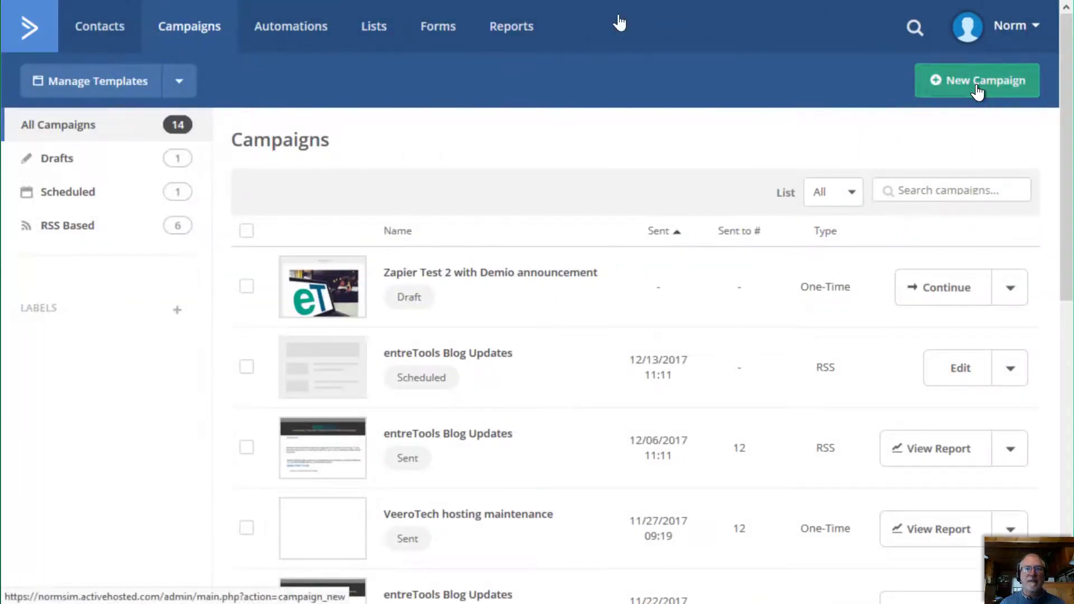
# - Start a new campaign sending to WSS Test filtered by the 'Contacts with name AN' segment
pyautogui.click(981, 84)
pyautogui.write('Test to name AN')
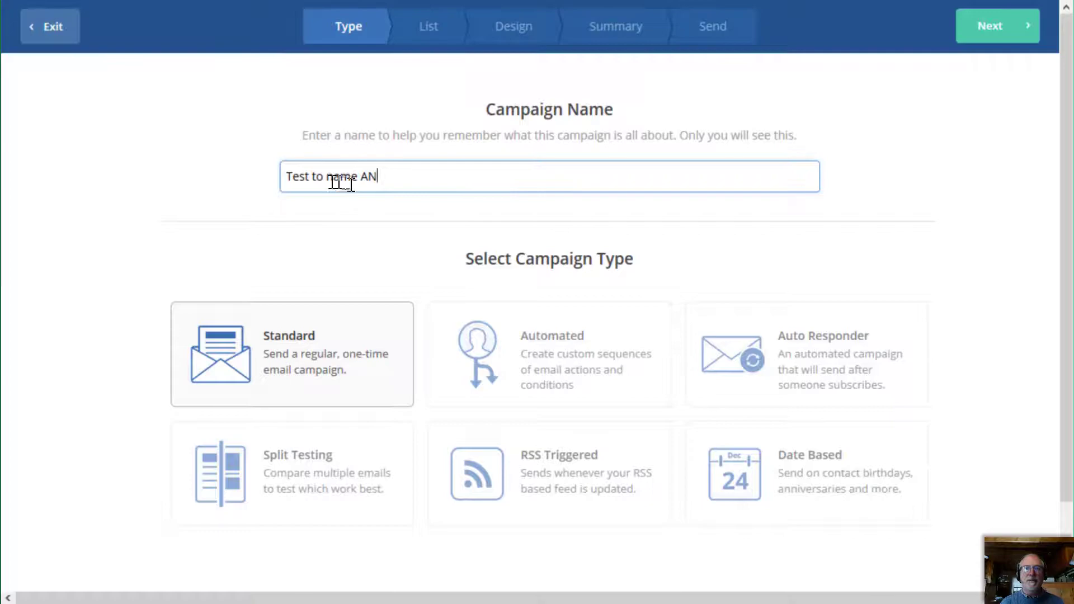
pyautogui.click(991, 26)
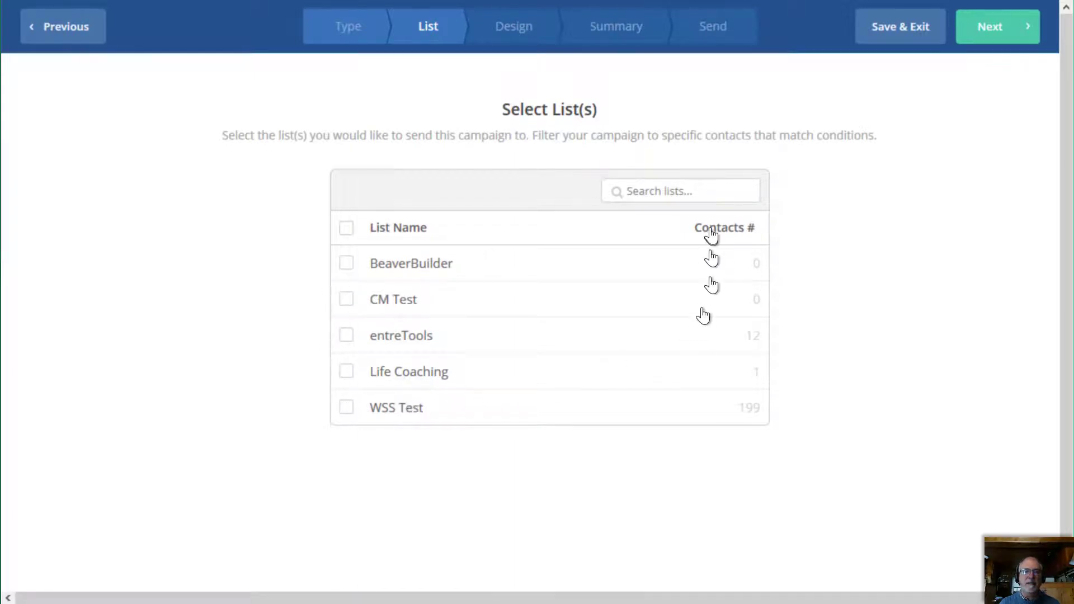
pyautogui.click(346, 407)
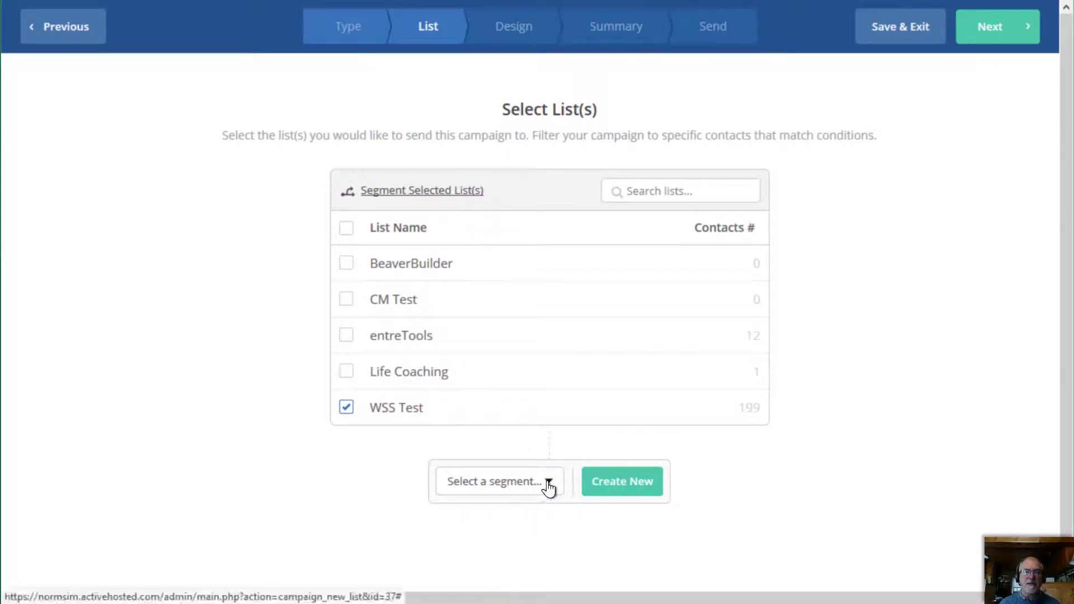
pyautogui.click(548, 485)
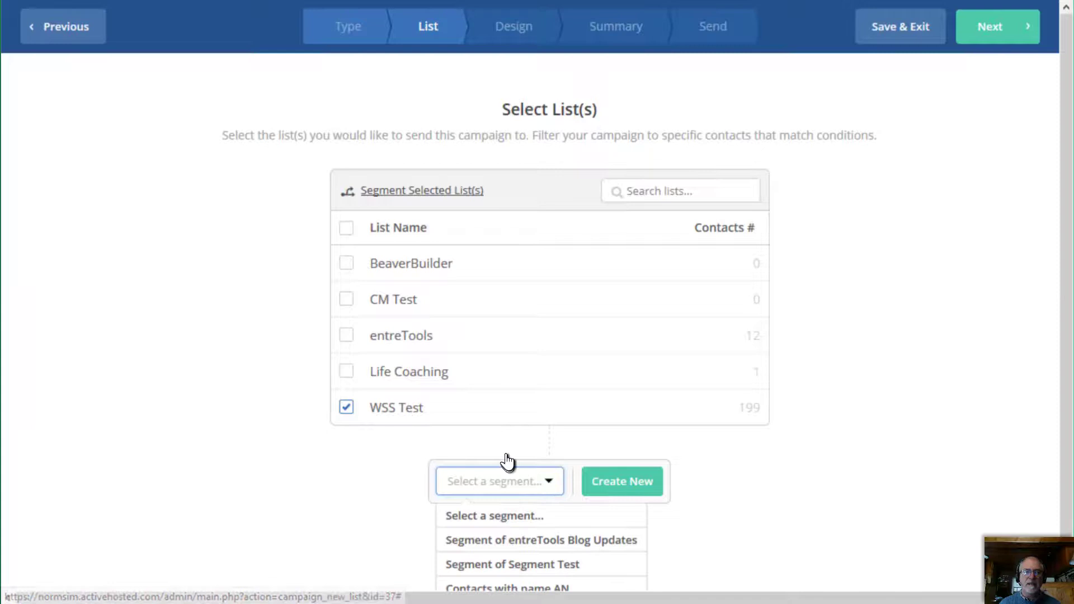
pyautogui.scroll(-1, 505, 453)
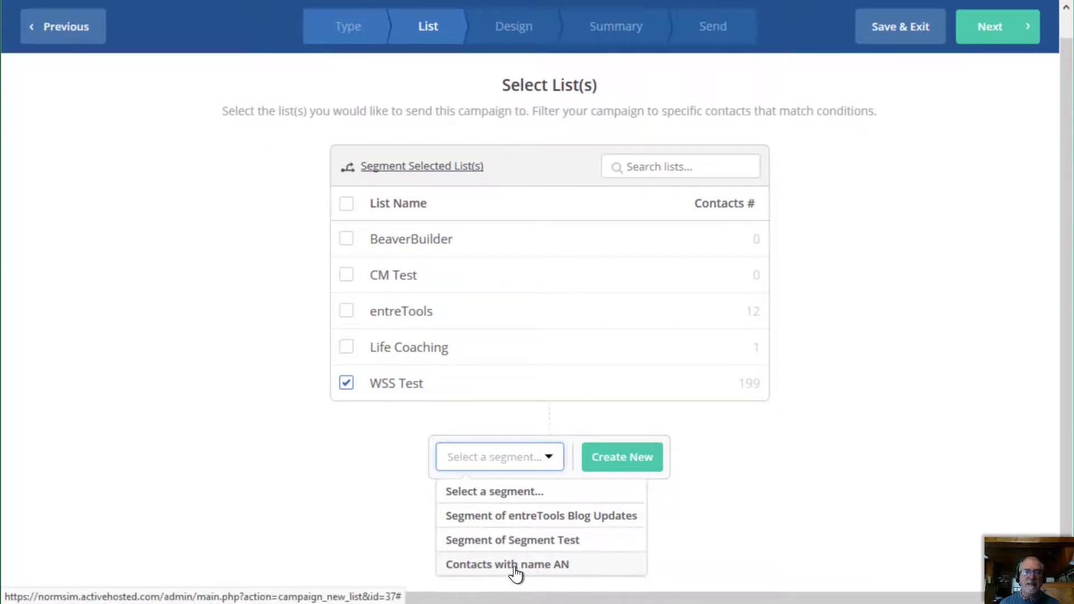
pyautogui.click(542, 568)
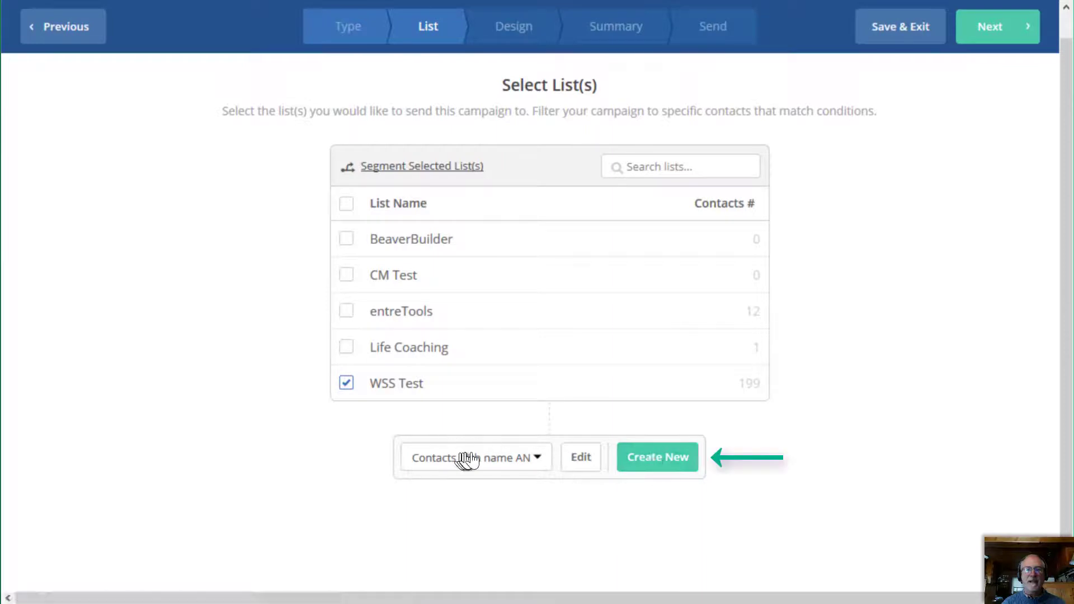
# - Create a new segment named 'Contacts with name NOT AN' and add its first condition row
pyautogui.click(656, 462)
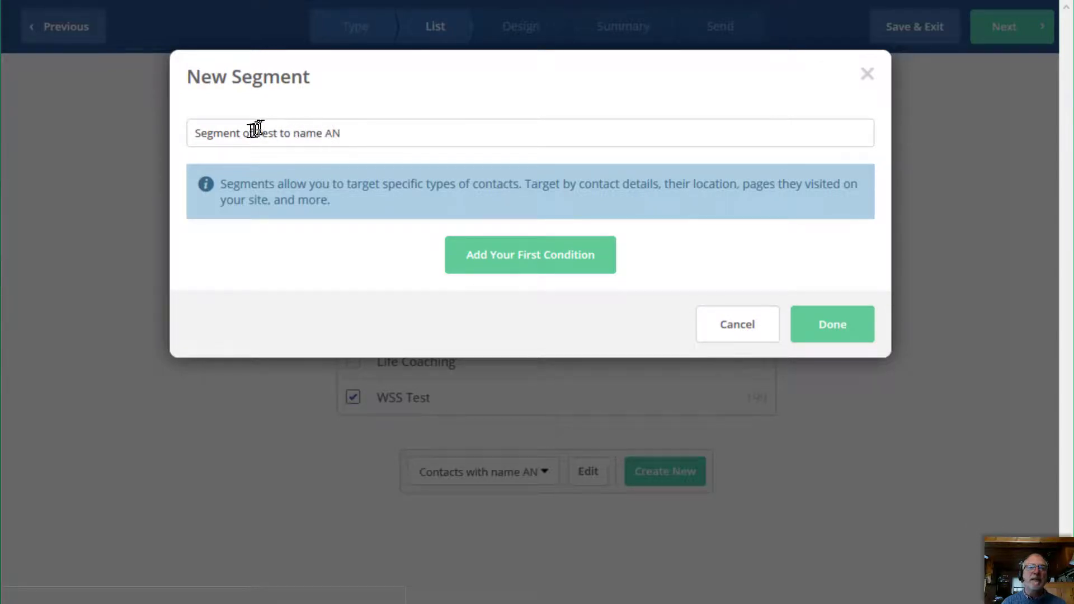
pyautogui.moveTo(255, 132); pyautogui.dragTo(186, 133)
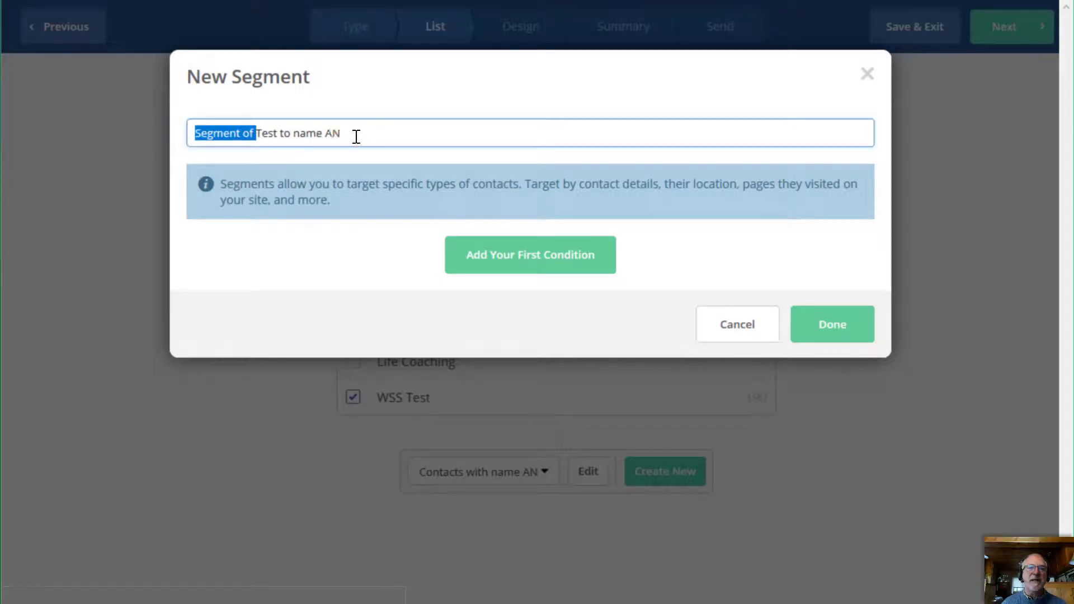
pyautogui.moveTo(343, 133); pyautogui.dragTo(259, 132)
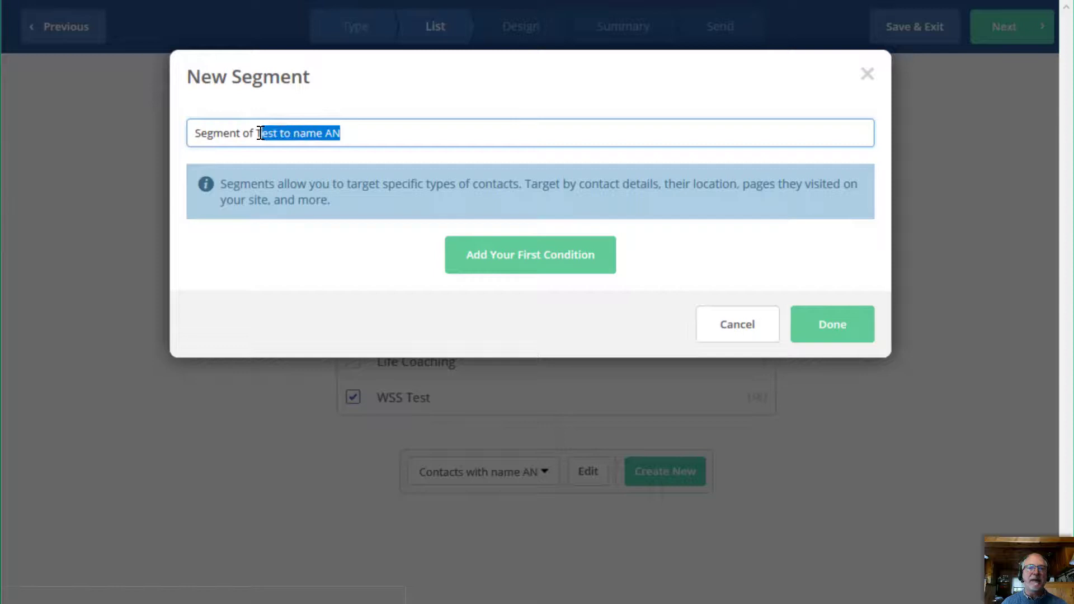
pyautogui.click(345, 134)
pyautogui.moveTo(343, 133); pyautogui.dragTo(177, 128)
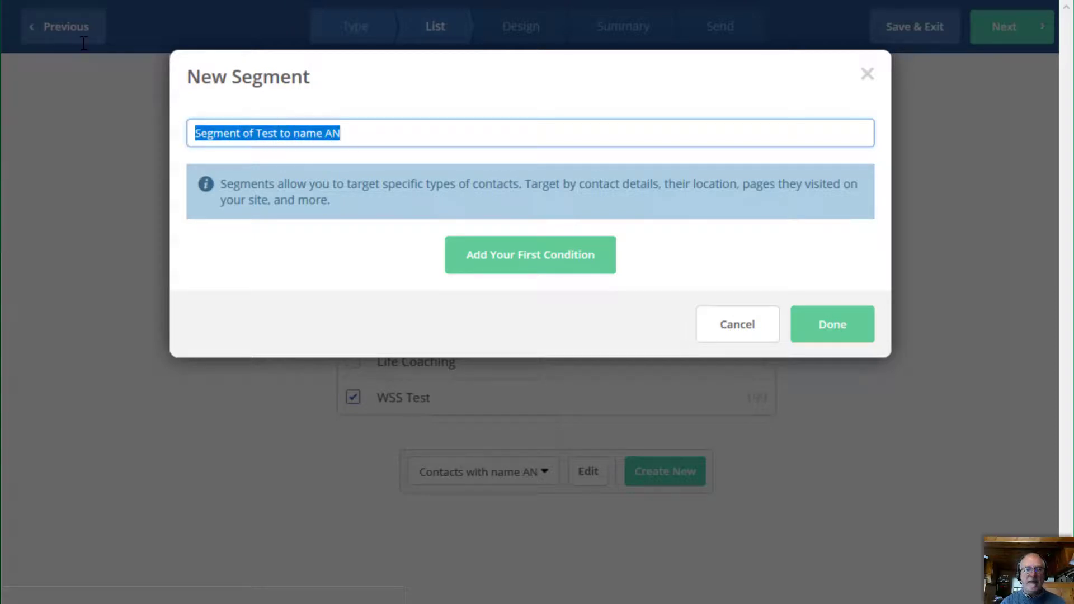
pyautogui.write('C')
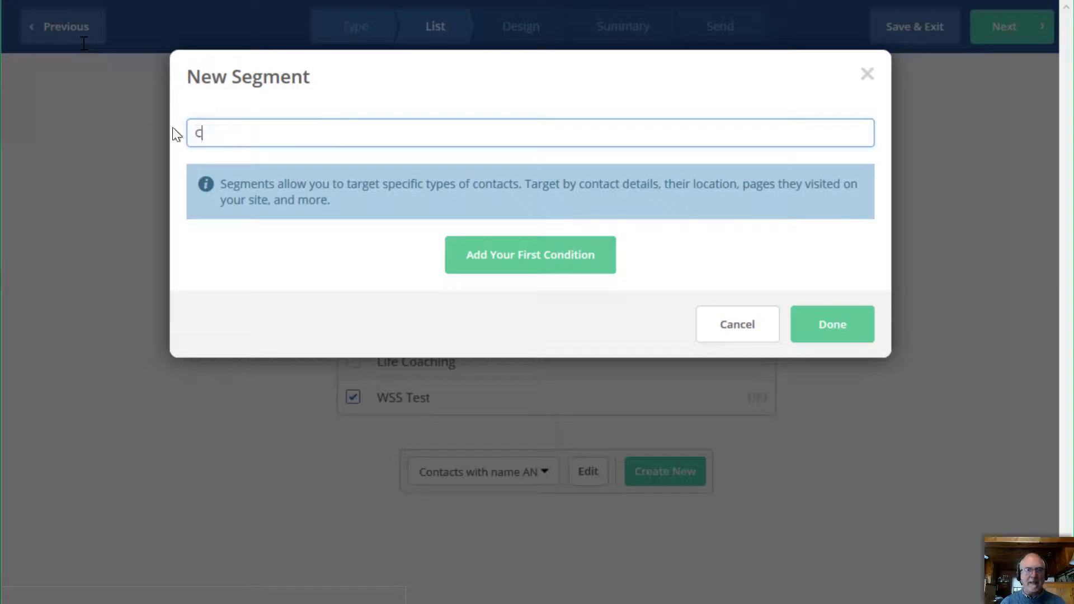
pyautogui.write('ontacts with')
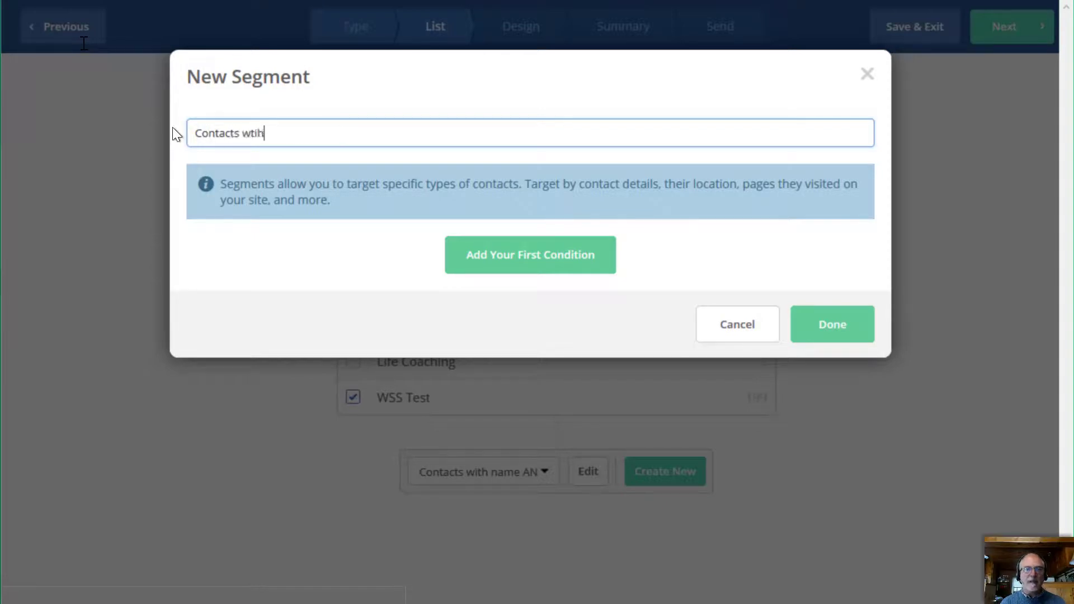
pyautogui.press('BackSpace')
pyautogui.press('BackSpace')
pyautogui.press('BackSpace')
pyautogui.write('ith ')
pyautogui.write('name NOT ')
pyautogui.write('AN')
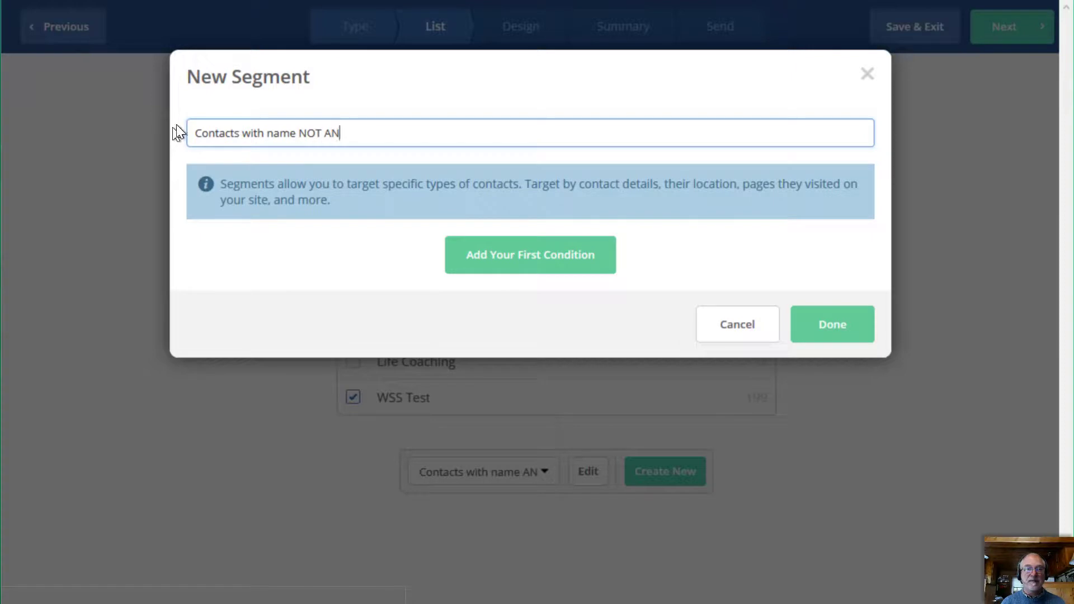
pyautogui.click(520, 256)
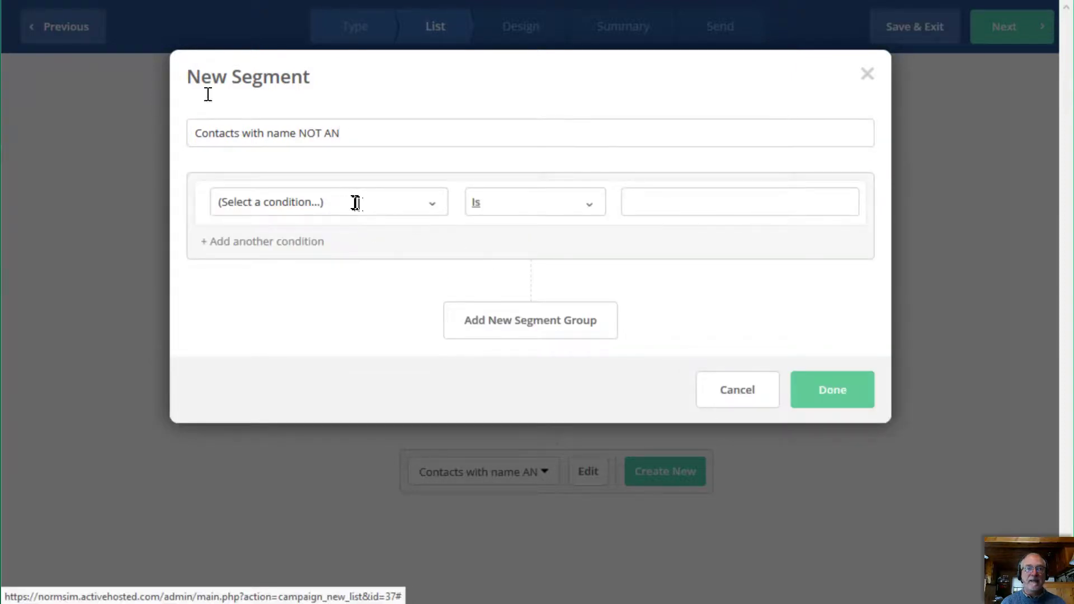
# - Set the condition to Tag does not exist 'Names with "AN"' and save the segment
pyautogui.click(360, 204)
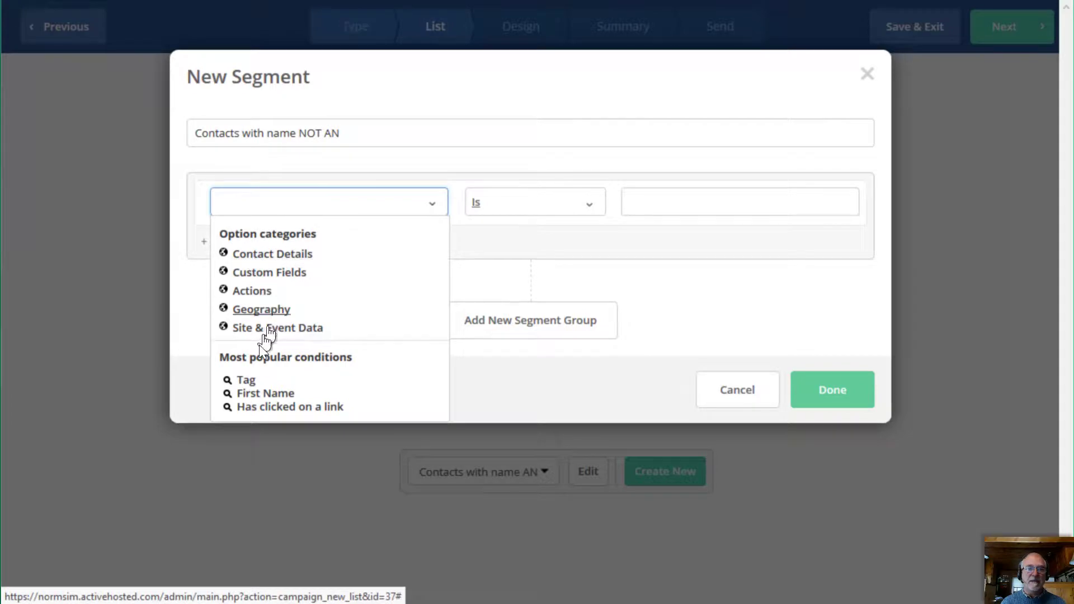
pyautogui.click(245, 380)
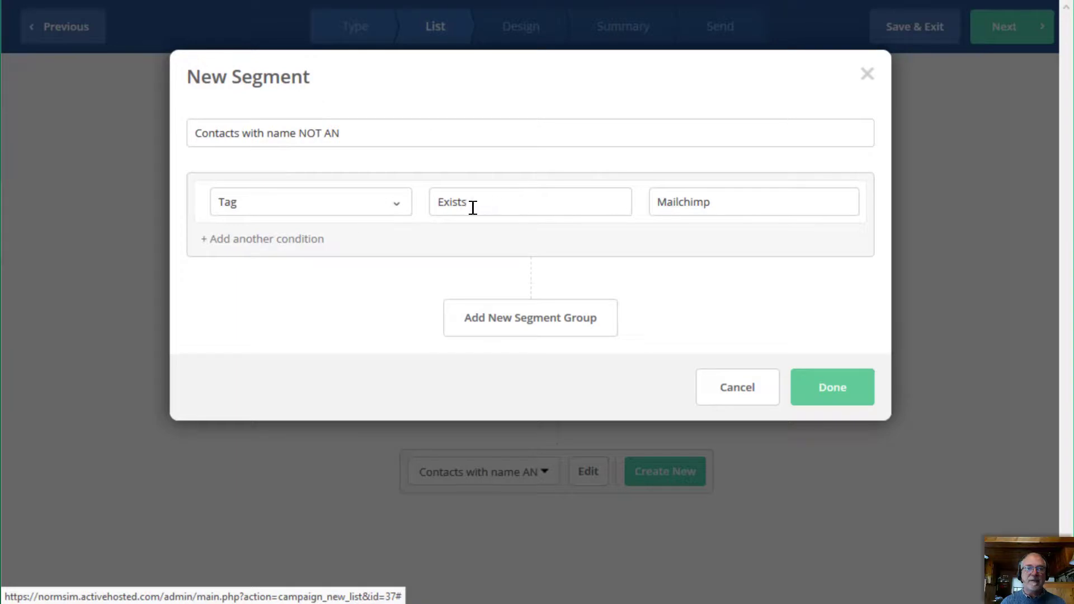
pyautogui.click(532, 203)
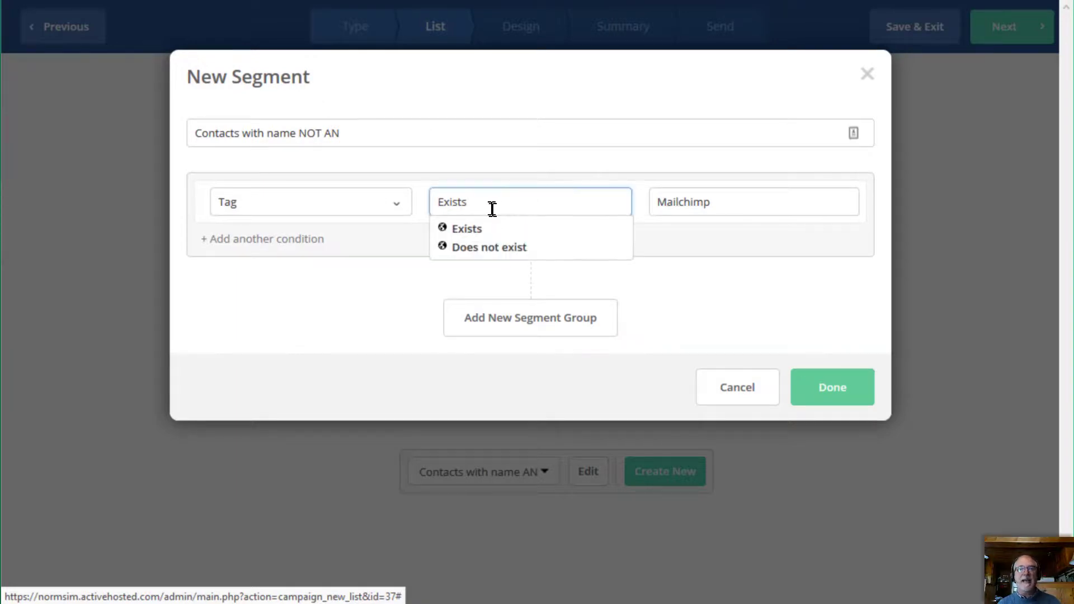
pyautogui.click(478, 249)
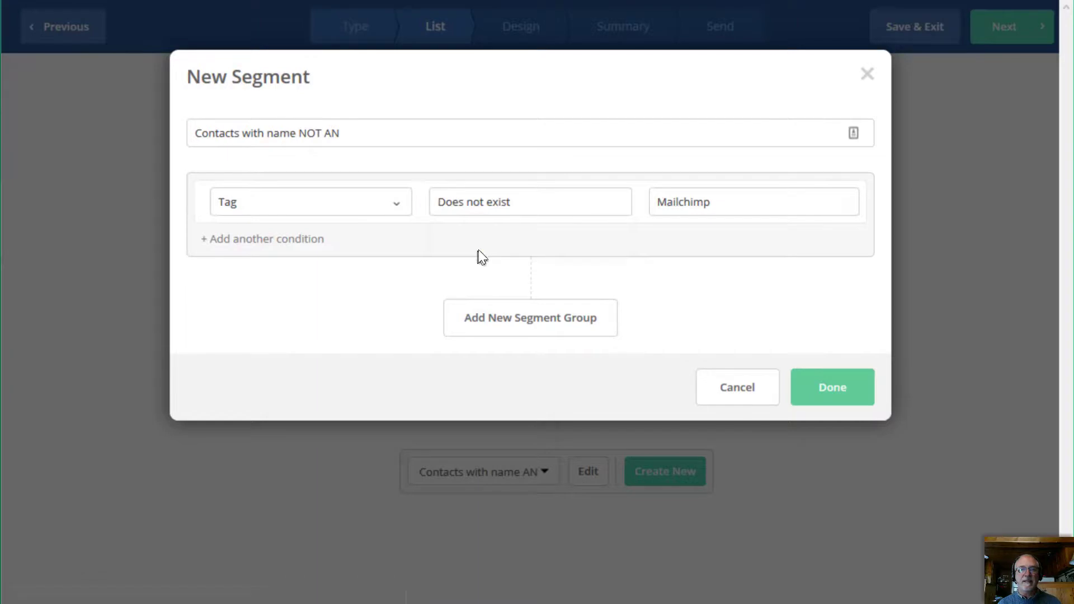
pyautogui.click(738, 202)
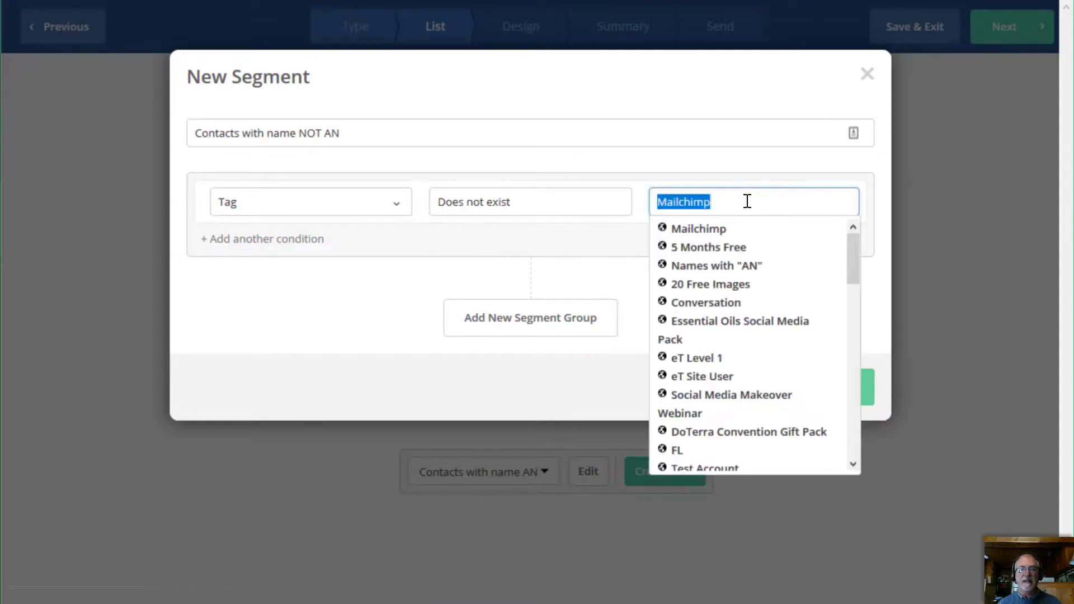
pyautogui.click(718, 267)
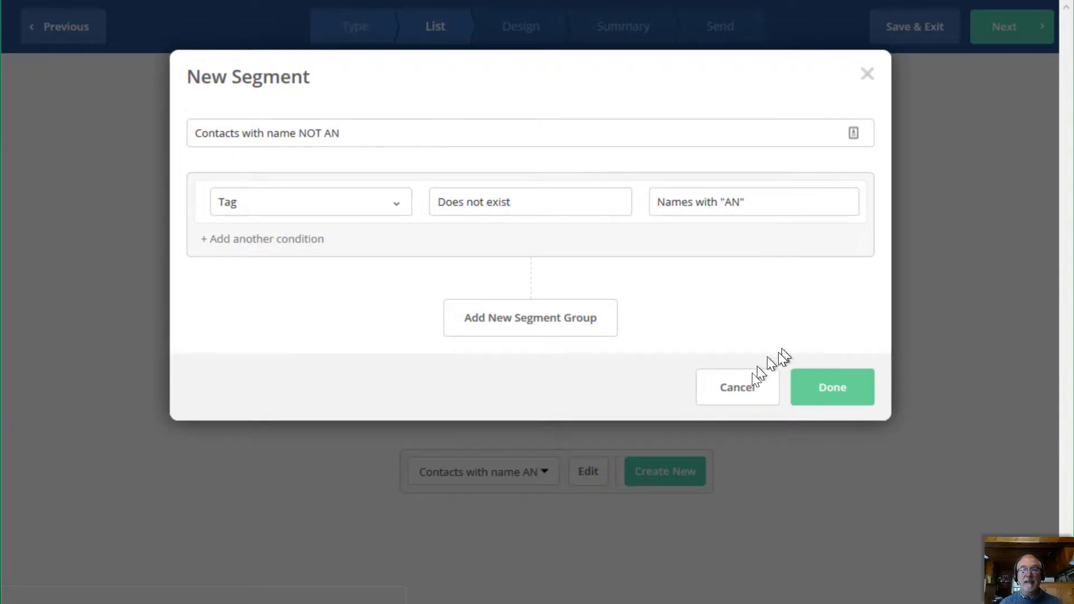
pyautogui.click(817, 396)
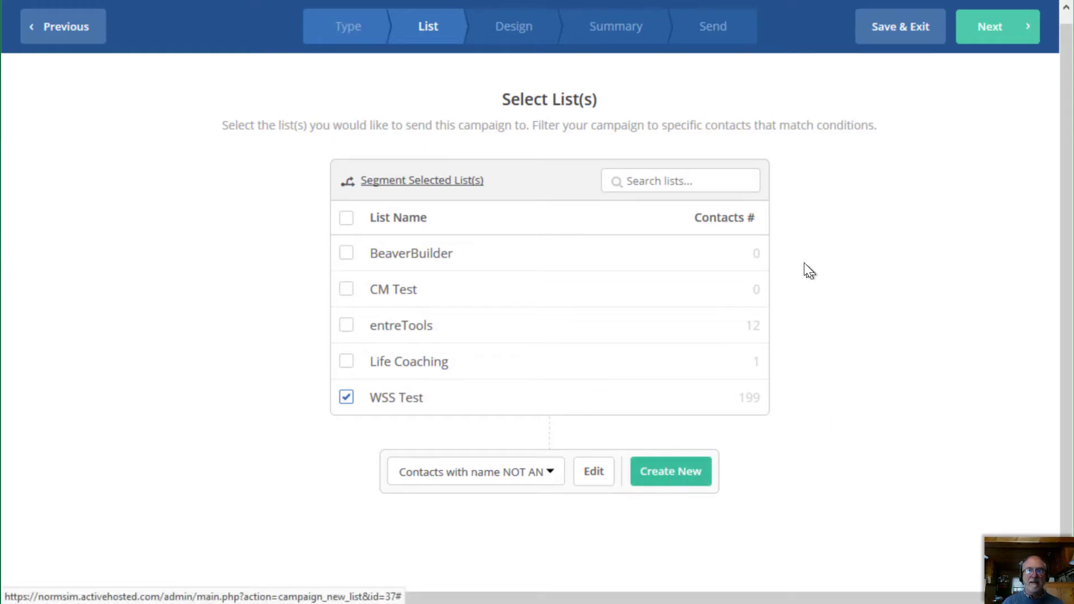
# - Save the campaign draft 'Test to name AN' and exit the editor
pyautogui.click(919, 32)
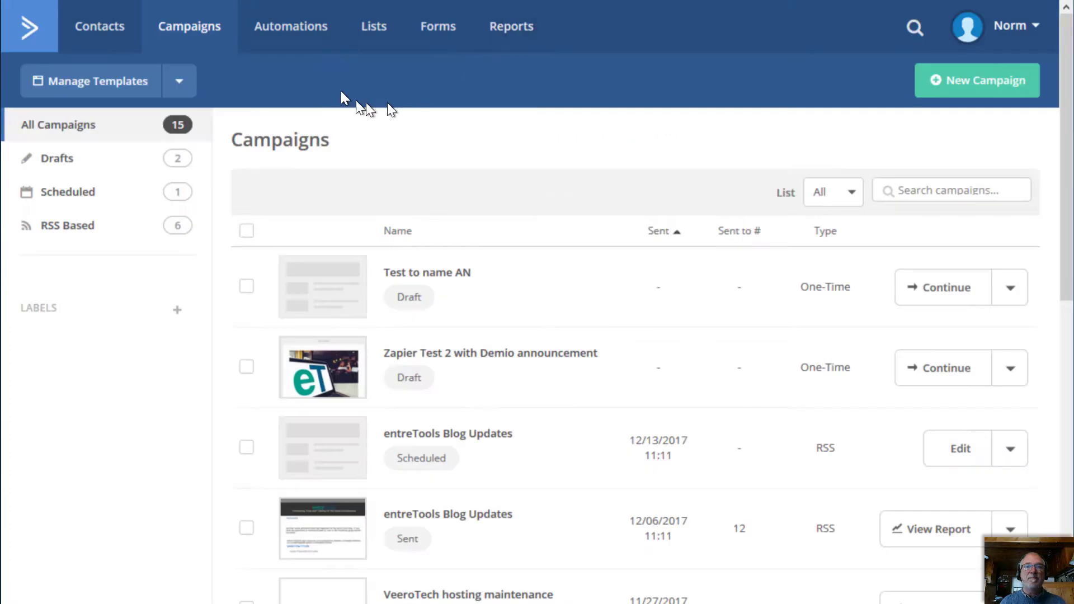
# - Show WSS Test's segments, confirming both AN and NOT AN segments are listed
pyautogui.click(374, 26)
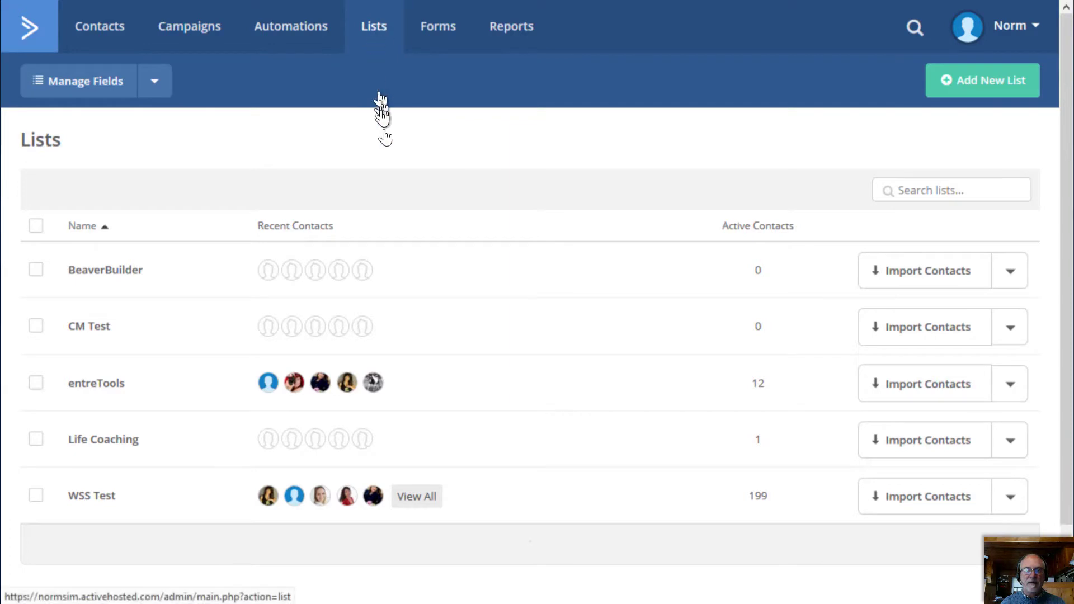
pyautogui.click(1012, 500)
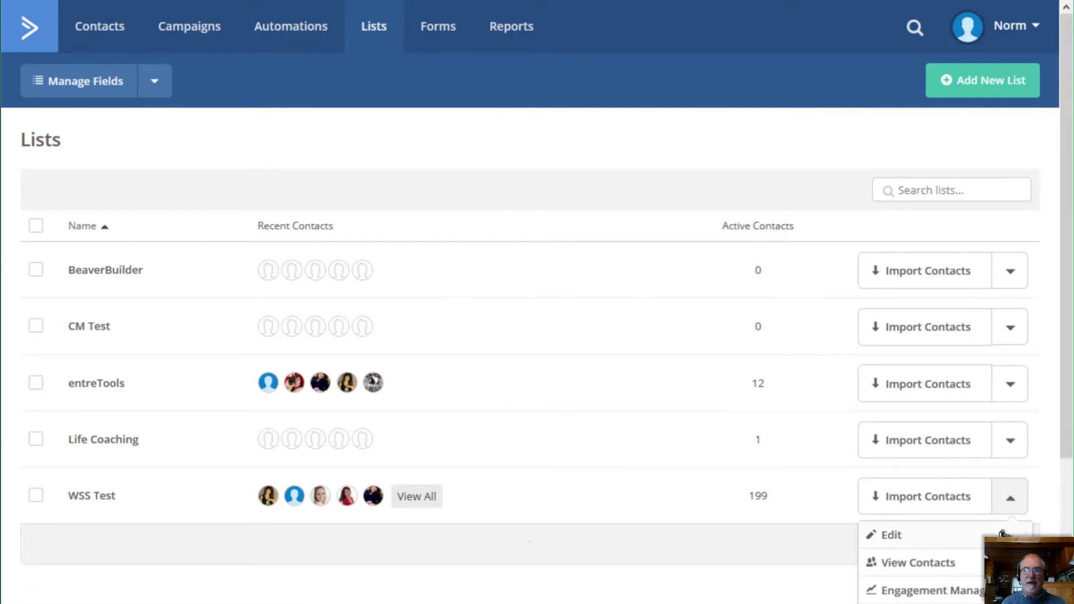
pyautogui.scroll(-2, 1004, 533)
pyautogui.scroll(-2, 1004, 534)
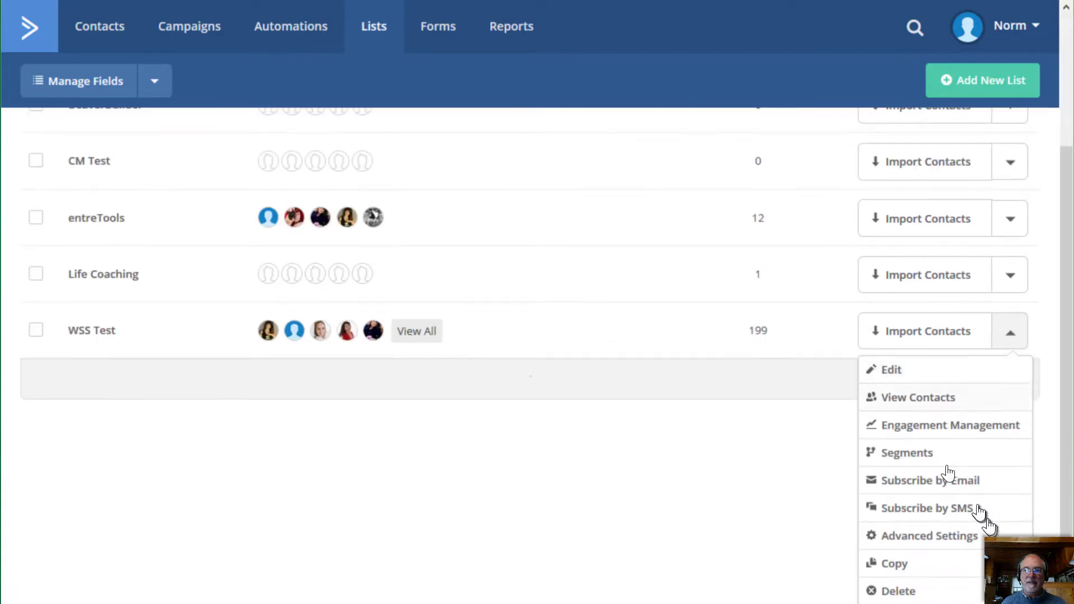
pyautogui.click(908, 453)
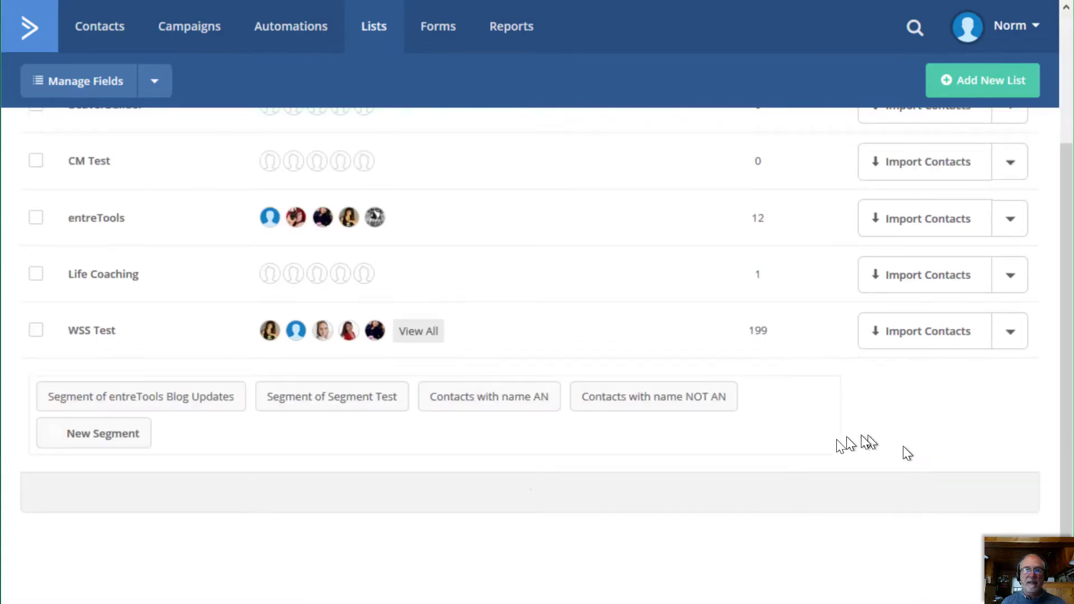